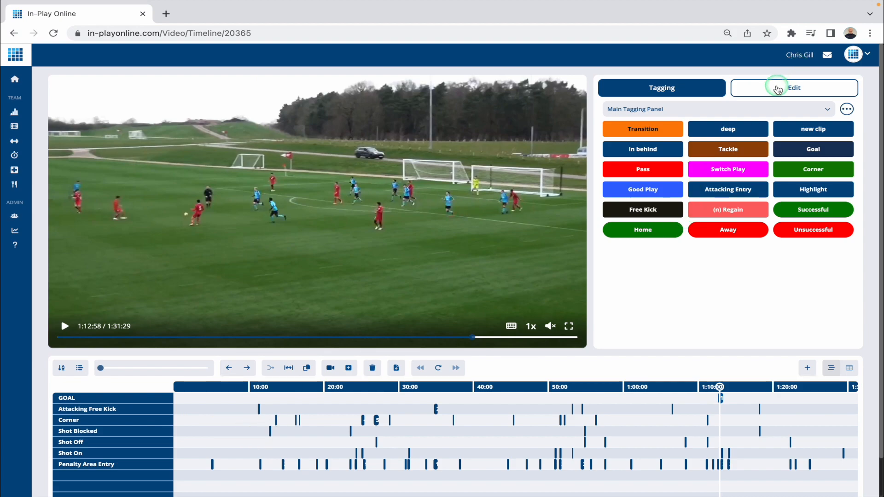
In Edit mode, review the info, notes and drawings of the Attacking Free Kick clip at 34:50, and play the Corner clip at 45:20
{"action": "left_click", "coordinate": [779, 89]}
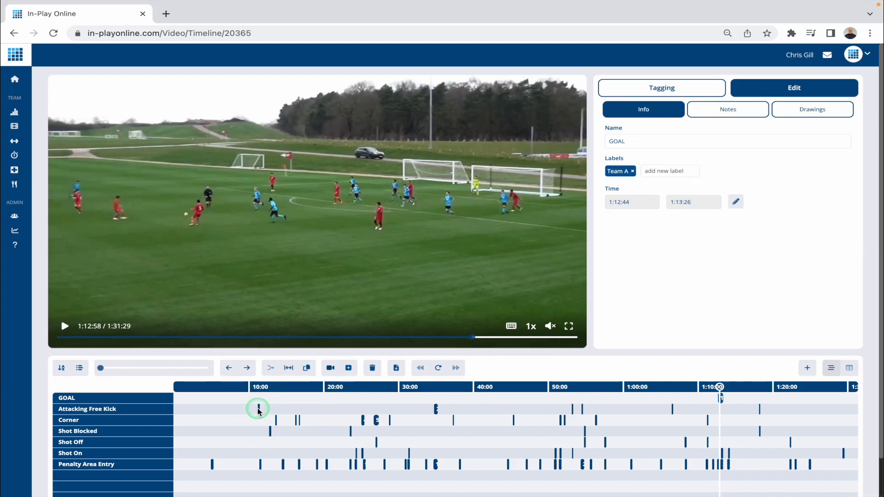
{"action": "left_click", "coordinate": [436, 409]}
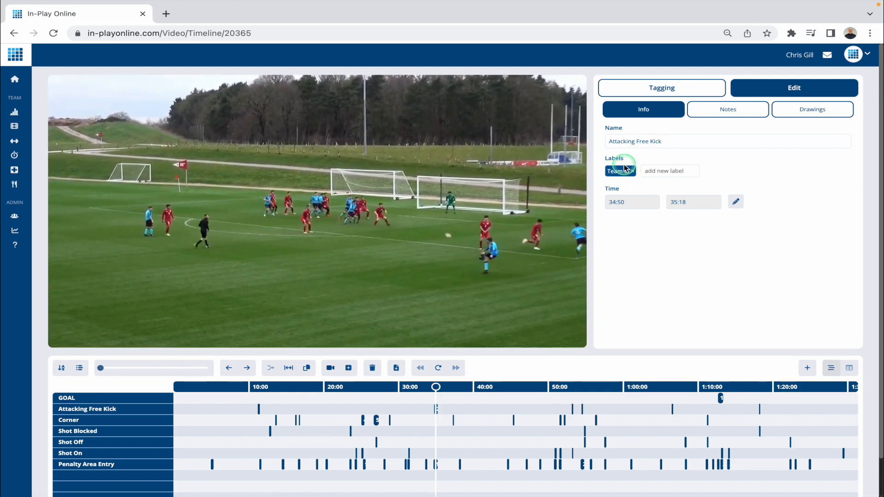
{"action": "left_click", "coordinate": [723, 111]}
{"action": "left_click", "coordinate": [806, 111]}
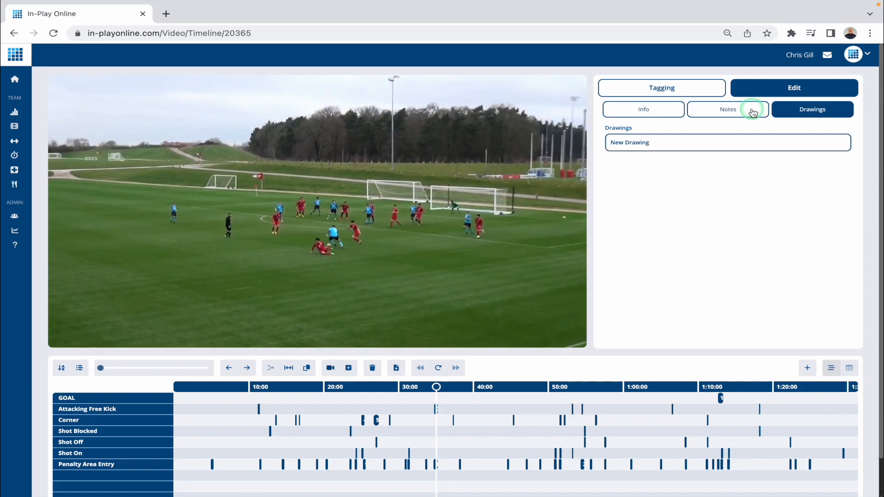
{"action": "left_click", "coordinate": [711, 111]}
{"action": "left_click", "coordinate": [665, 111]}
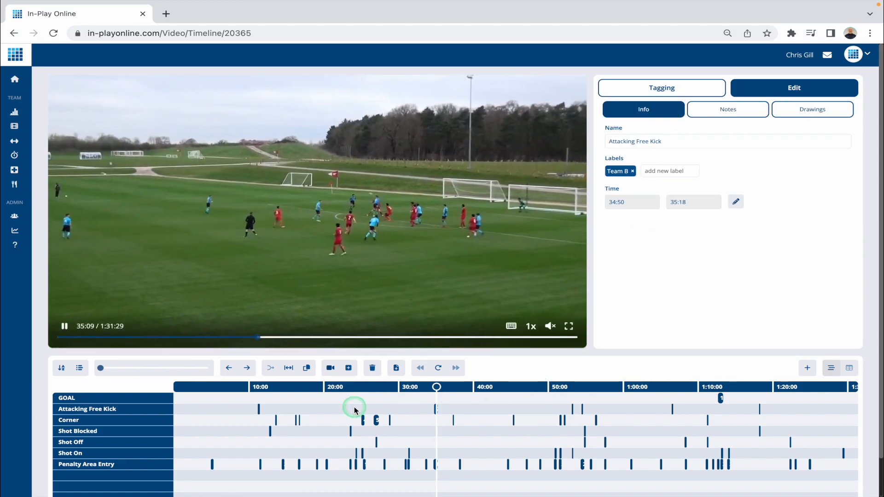
{"action": "left_click", "coordinate": [514, 420]}
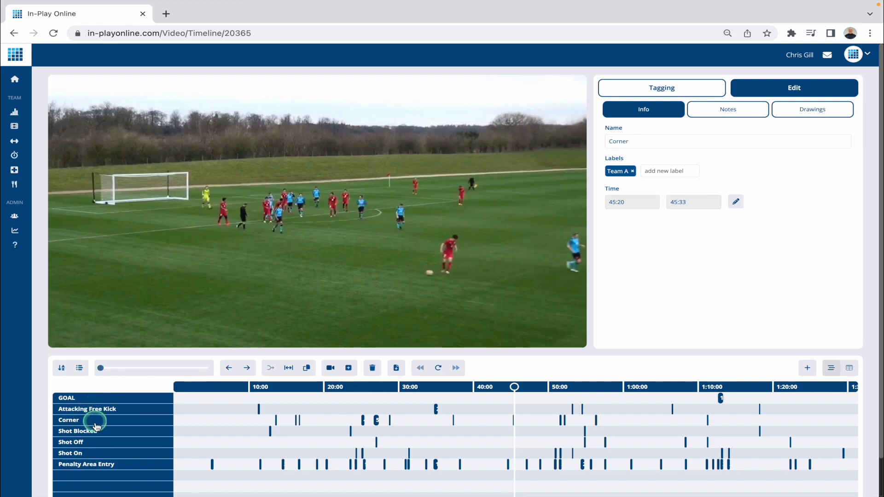
Select the whole Shot On row and play its clips in sequence, replaying and skipping through to the one at 1:13:10
{"action": "left_click", "coordinate": [66, 455]}
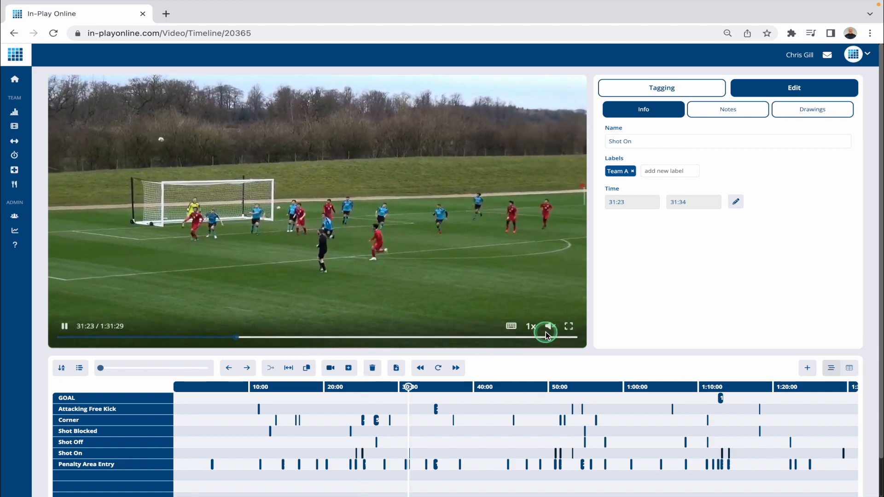
{"action": "left_click", "coordinate": [470, 374]}
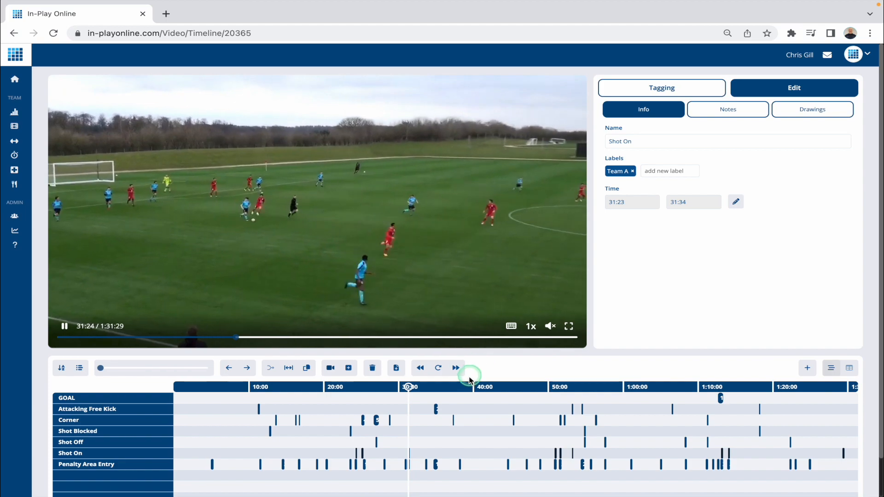
{"action": "left_click", "coordinate": [421, 368]}
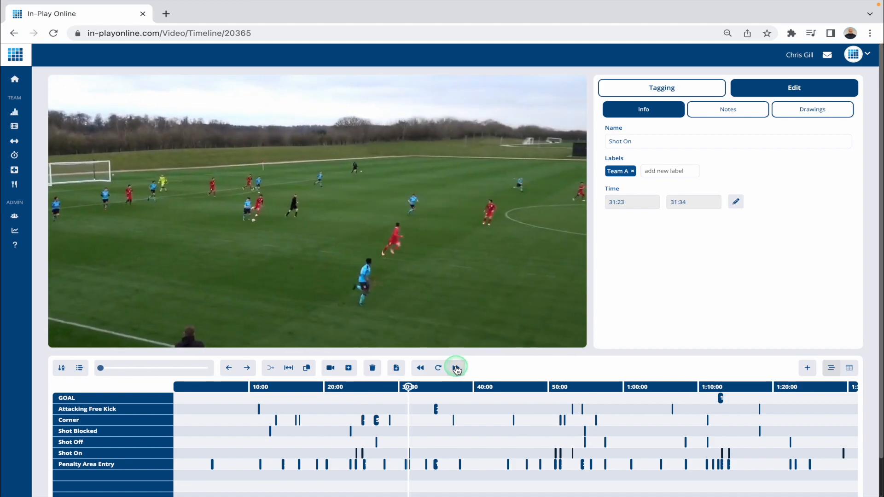
{"action": "left_click", "coordinate": [432, 369]}
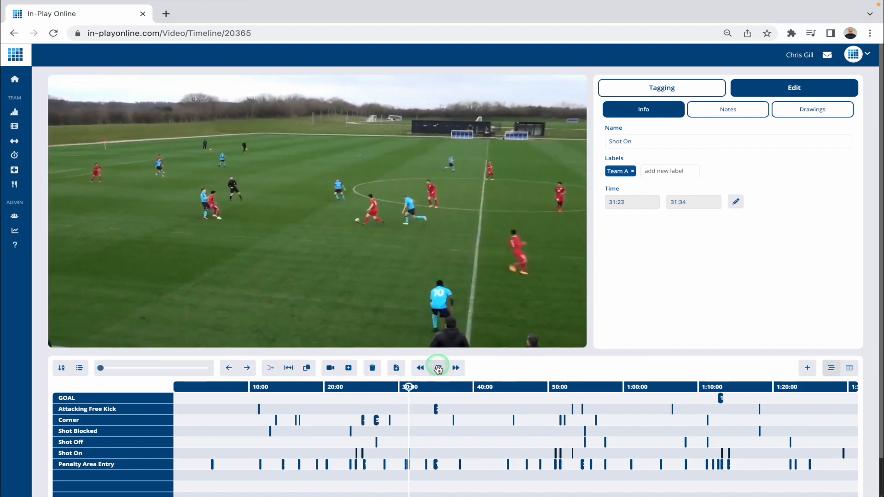
{"action": "left_click", "coordinate": [438, 369]}
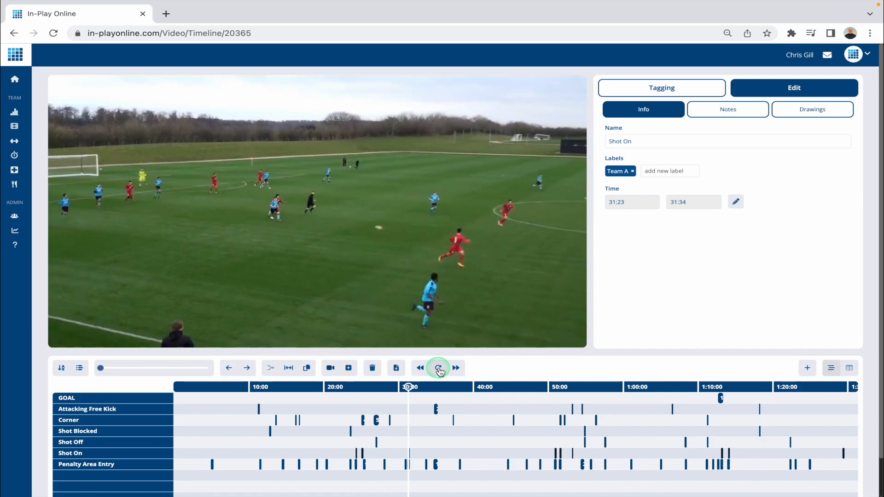
{"action": "left_click", "coordinate": [456, 369]}
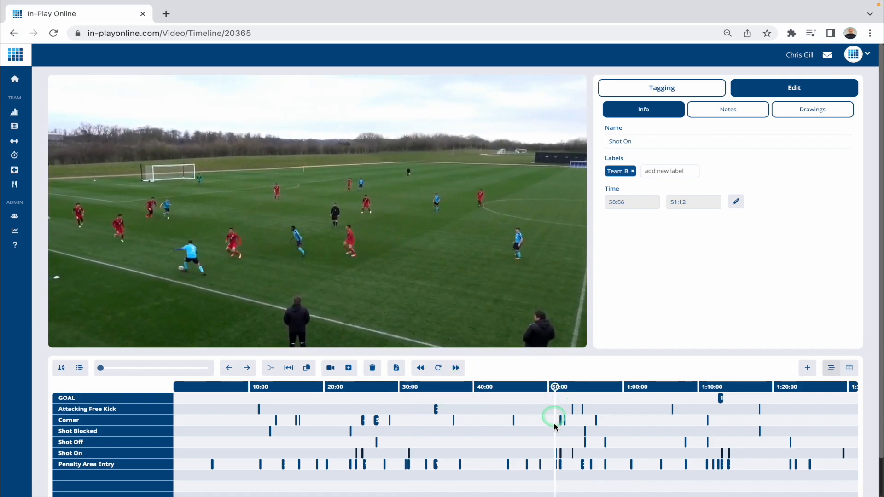
{"action": "left_click", "coordinate": [456, 368]}
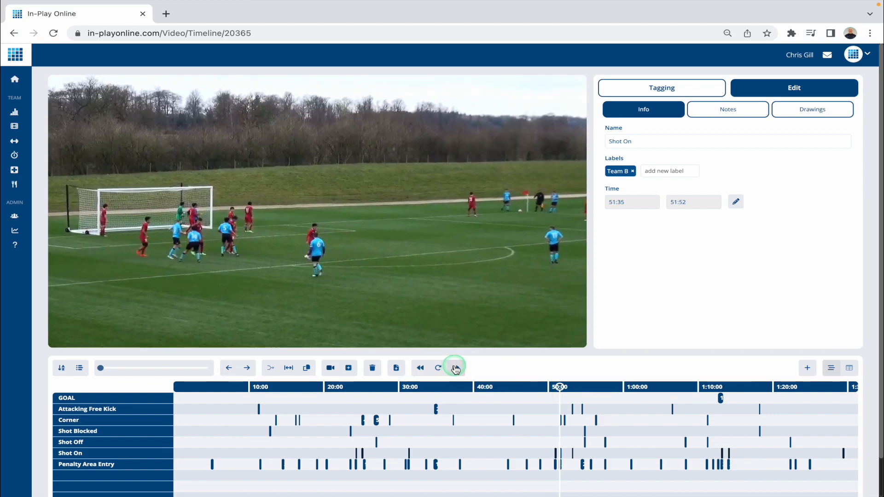
{"action": "left_click", "coordinate": [455, 369]}
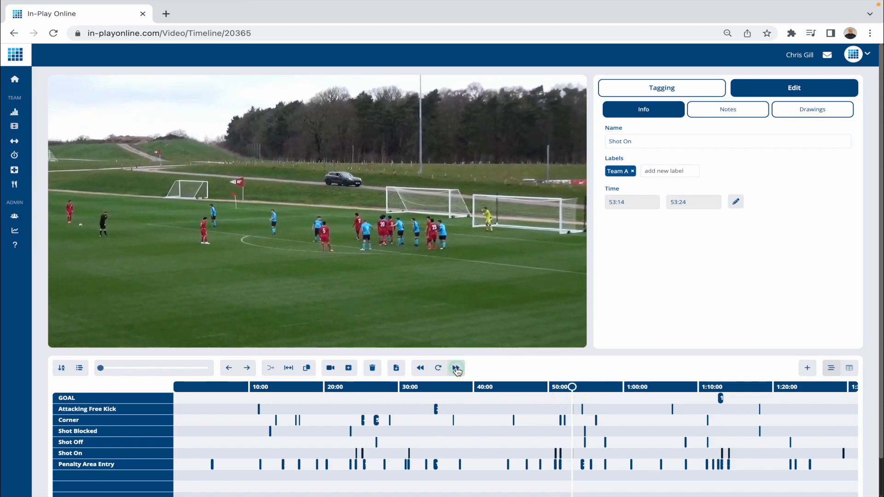
{"action": "left_click", "coordinate": [456, 368]}
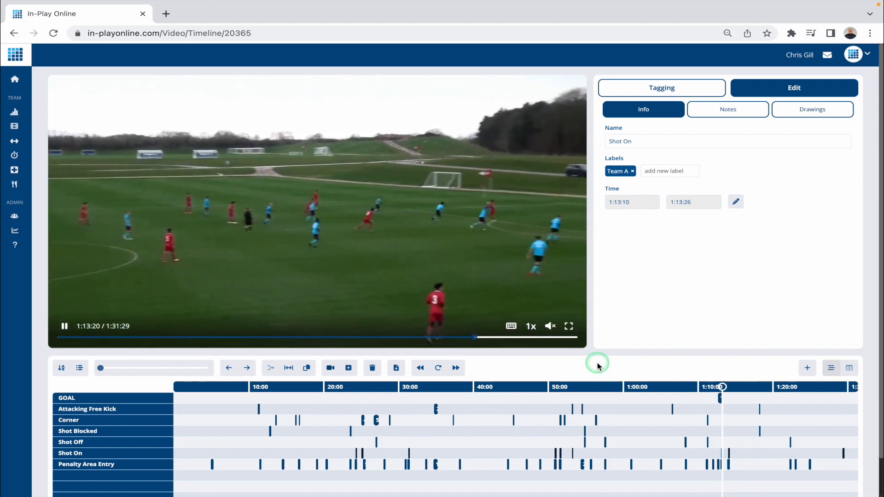
Scrub the playhead back through the match, play from about 25:00, and finish on the first Penalty Area Entry clip near 5:10
{"action": "left_click", "coordinate": [695, 388]}
{"action": "left_click_drag", "start_coordinate": [691, 387], "coordinate": [449, 398]}
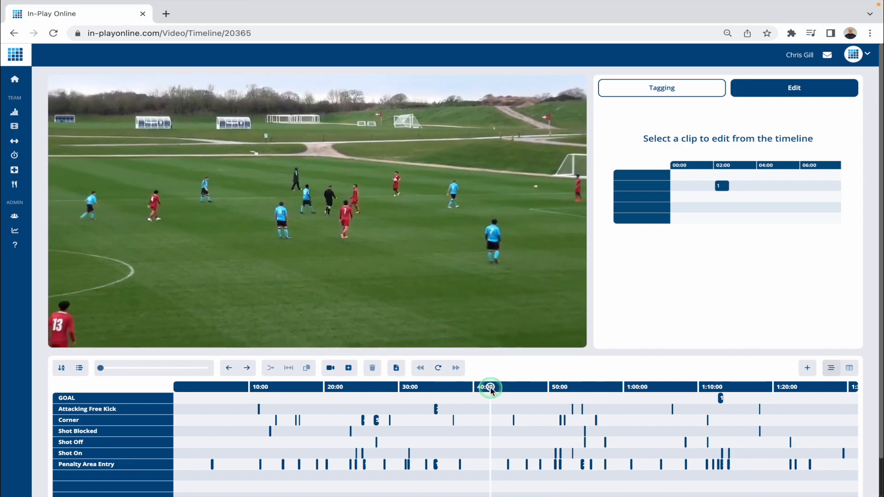
{"action": "left_click_drag", "start_coordinate": [338, 385], "coordinate": [262, 391]}
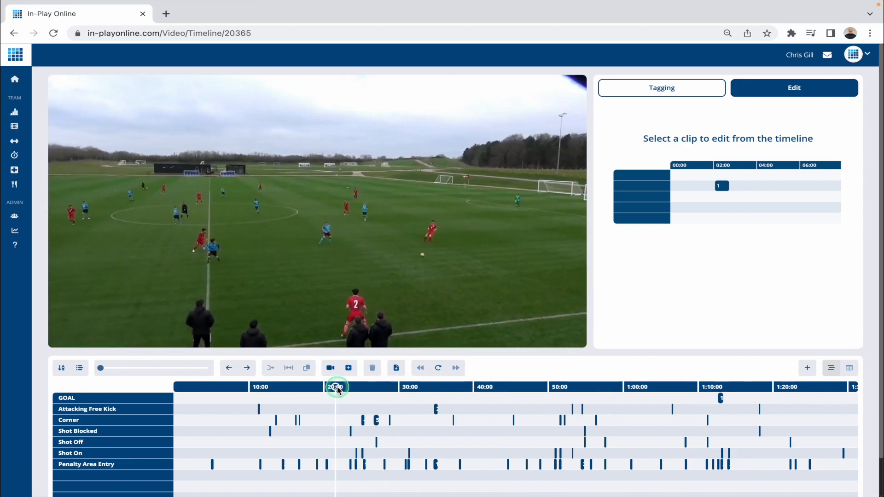
{"action": "left_click", "coordinate": [364, 394]}
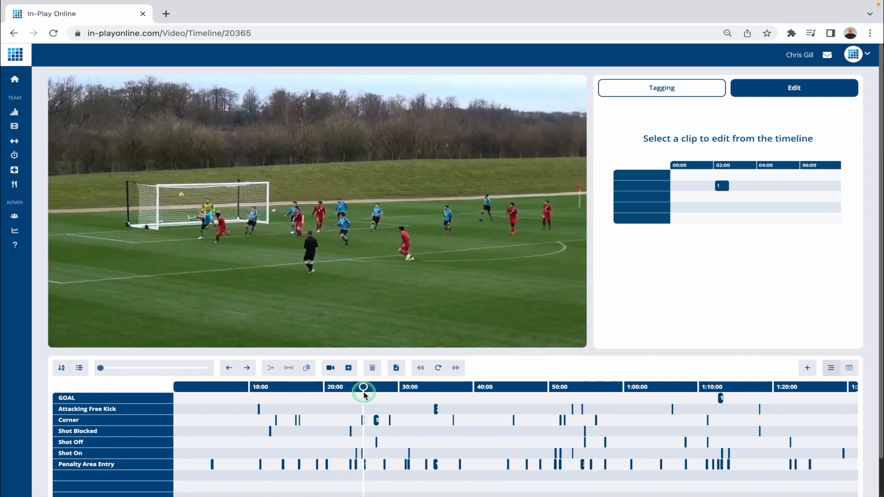
{"action": "left_click", "coordinate": [329, 248]}
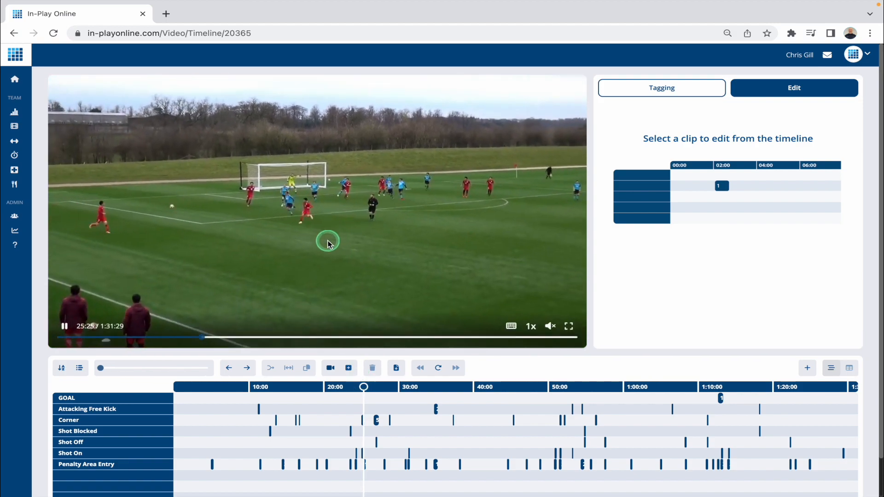
{"action": "left_click_drag", "start_coordinate": [364, 391], "coordinate": [280, 438]}
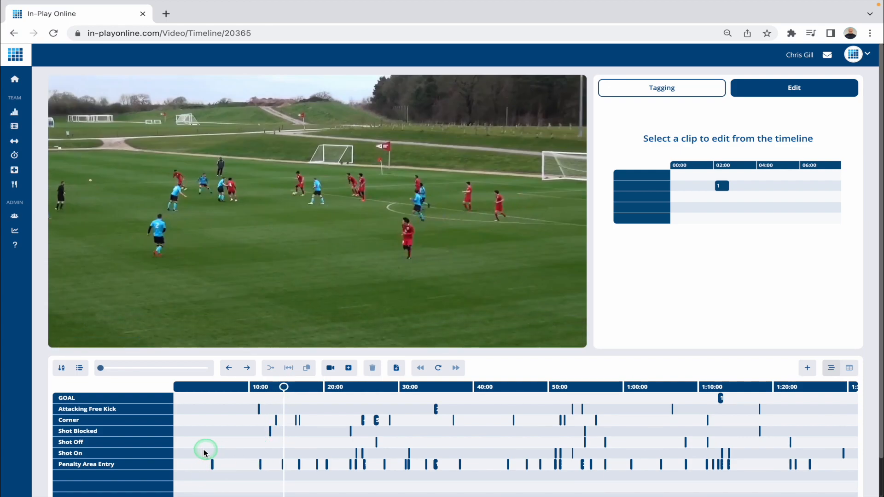
{"action": "left_click_drag", "start_coordinate": [221, 391], "coordinate": [213, 391]}
Zoom in on the timeline, advance it to the 11:00 to 15:00 stretch, and move the playhead to about 12:20
{"action": "left_click_drag", "start_coordinate": [101, 368], "coordinate": [146, 368]}
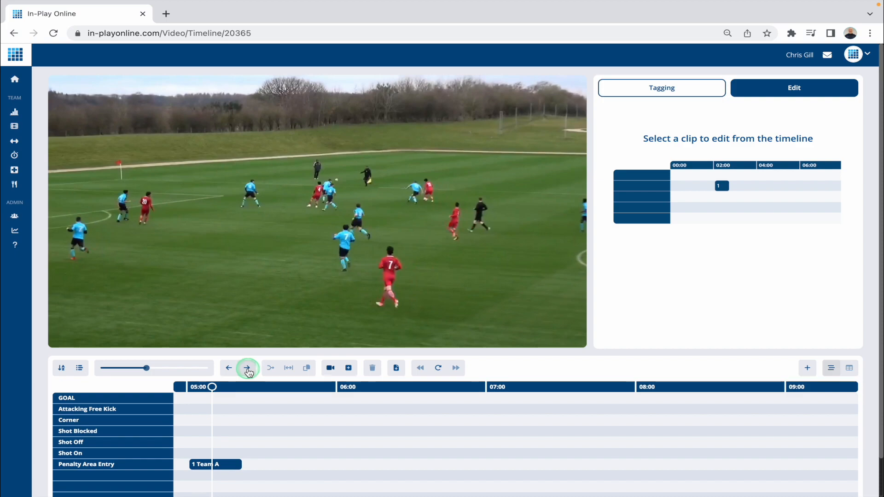
{"action": "left_click", "coordinate": [247, 369]}
{"action": "left_click", "coordinate": [248, 368]}
{"action": "left_click", "coordinate": [248, 370]}
{"action": "left_click", "coordinate": [248, 370]}
{"action": "left_click", "coordinate": [248, 370]}
{"action": "left_click", "coordinate": [248, 371]}
{"action": "left_click", "coordinate": [248, 371]}
{"action": "left_click", "coordinate": [248, 370]}
{"action": "left_click", "coordinate": [247, 370]}
{"action": "left_click_drag", "start_coordinate": [502, 459], "coordinate": [571, 469]}
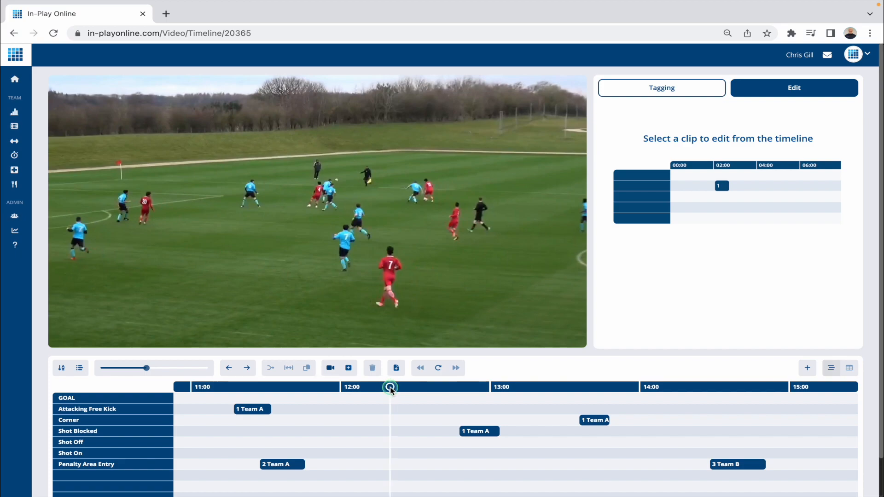
Zoom the timeline back out to the full match and place the playhead at 1:07:53
{"action": "left_click", "coordinate": [62, 369]}
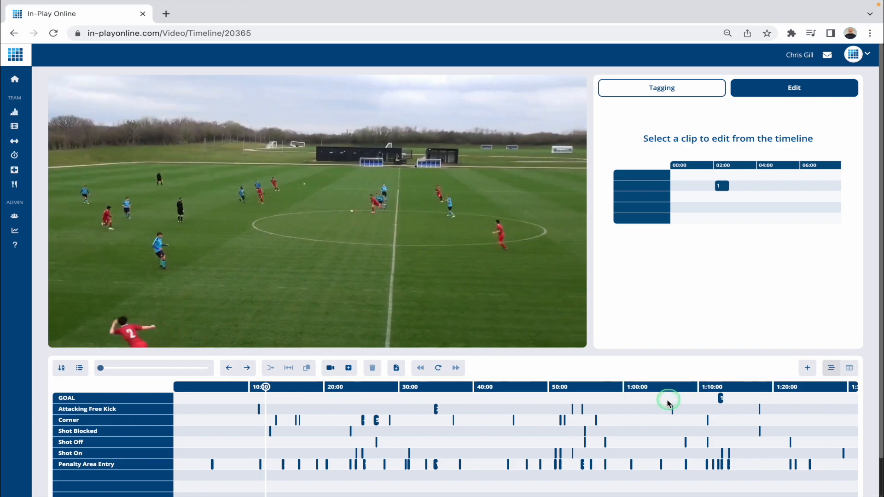
{"action": "left_click", "coordinate": [683, 388]}
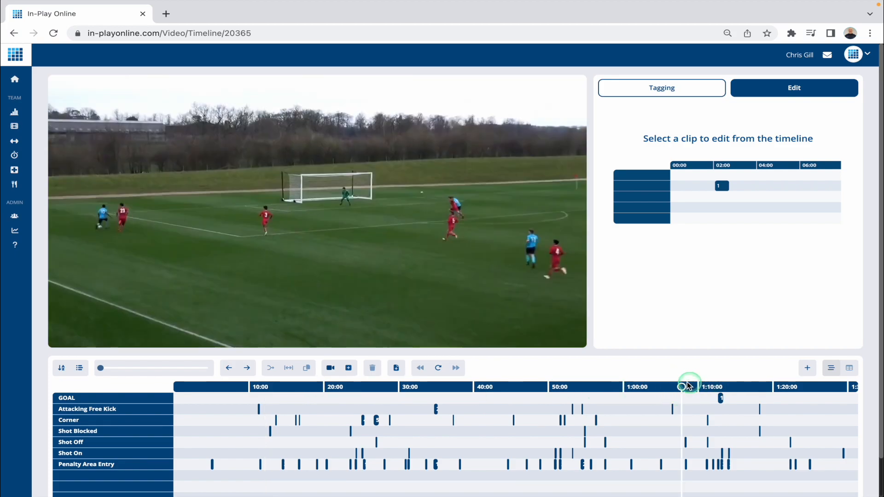
{"action": "mouse_move", "coordinate": [518, 298]}
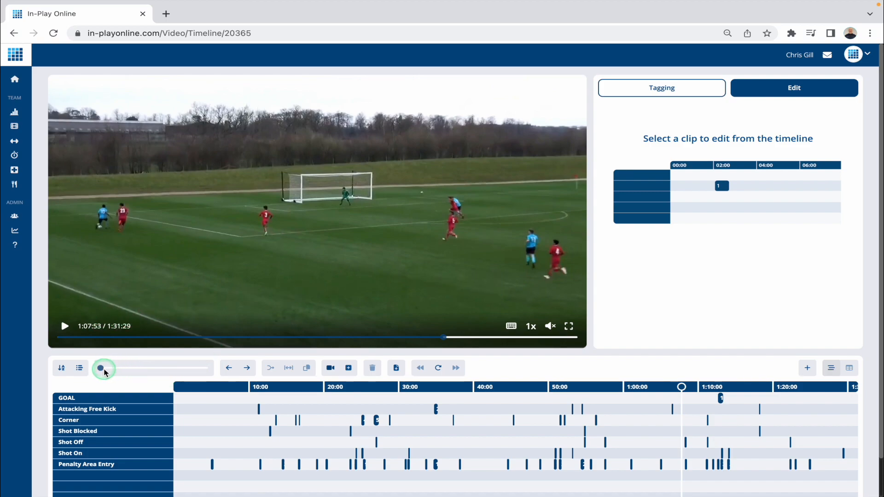
Zoom in around the playhead and extend the Team B Attacking Free Kick clip backwards to start at 1:06:19
{"action": "mouse_move", "coordinate": [100, 369]}
{"action": "left_mouse_down"}
{"action": "mouse_move", "coordinate": [161, 365]}
{"action": "mouse_move", "coordinate": [99, 362]}
{"action": "left_mouse_up"}
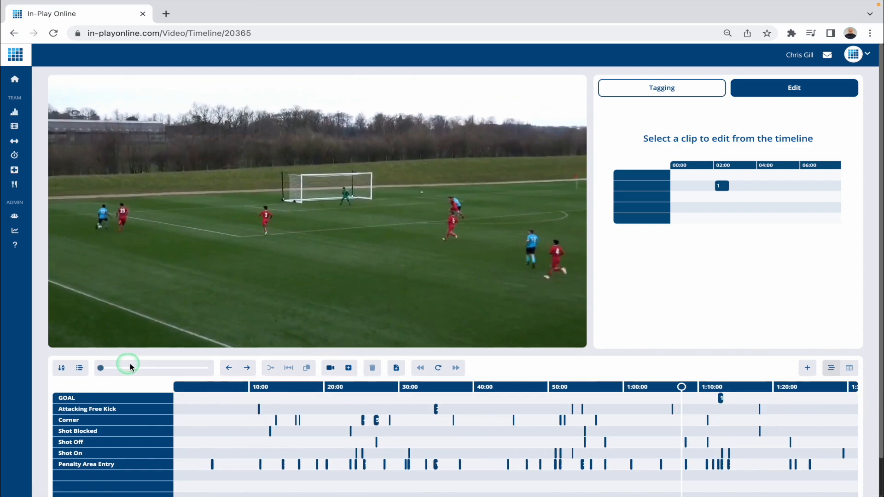
{"action": "left_click_drag", "start_coordinate": [101, 366], "coordinate": [142, 367]}
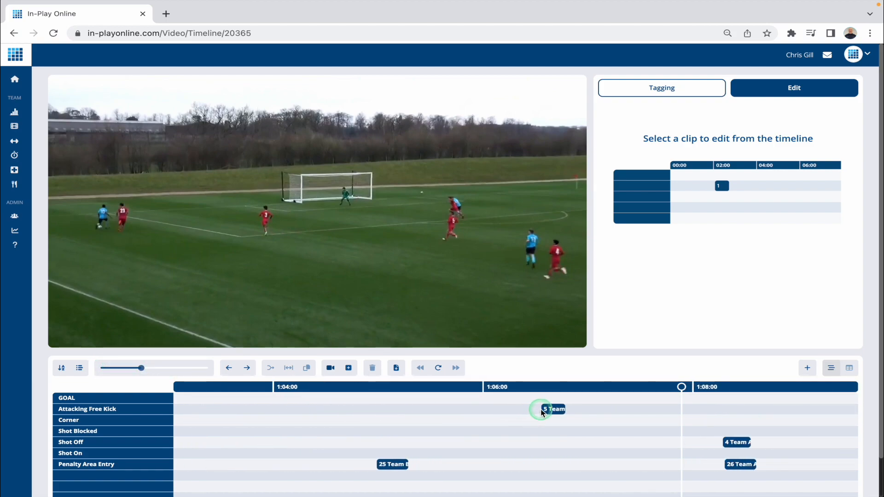
{"action": "left_click_drag", "start_coordinate": [533, 410], "coordinate": [529, 410]}
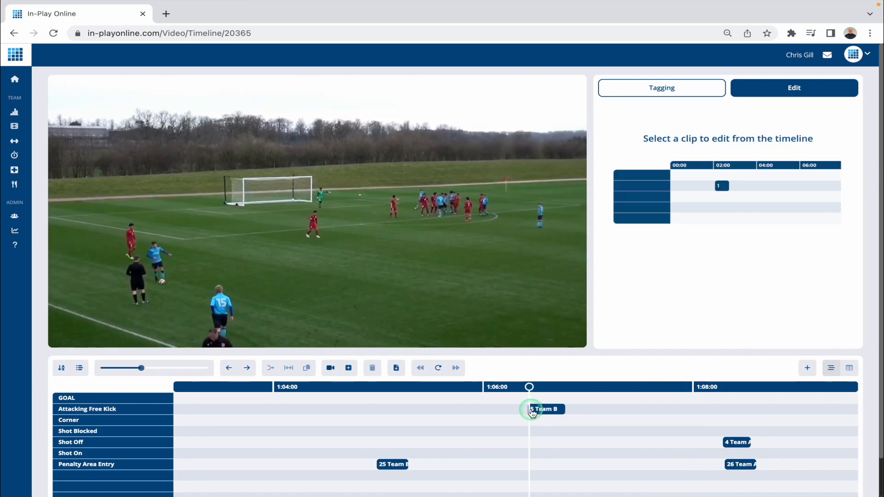
{"action": "left_click_drag", "start_coordinate": [532, 411], "coordinate": [518, 409]}
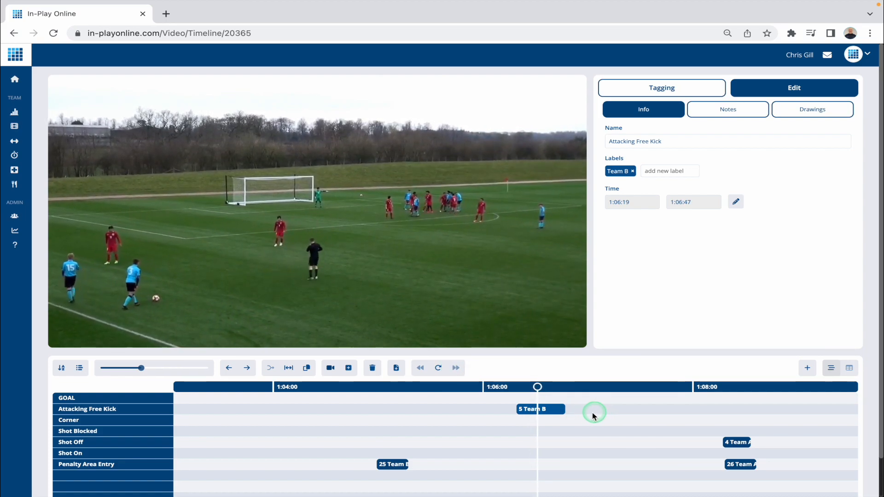
Draw new timeline clips: two Attacking Free Kick clips from 1:07:00 onward, a Corner at about 1:04:38 and a Shot Off at about 1:05:34
{"action": "left_click_drag", "start_coordinate": [592, 409], "coordinate": [691, 409]}
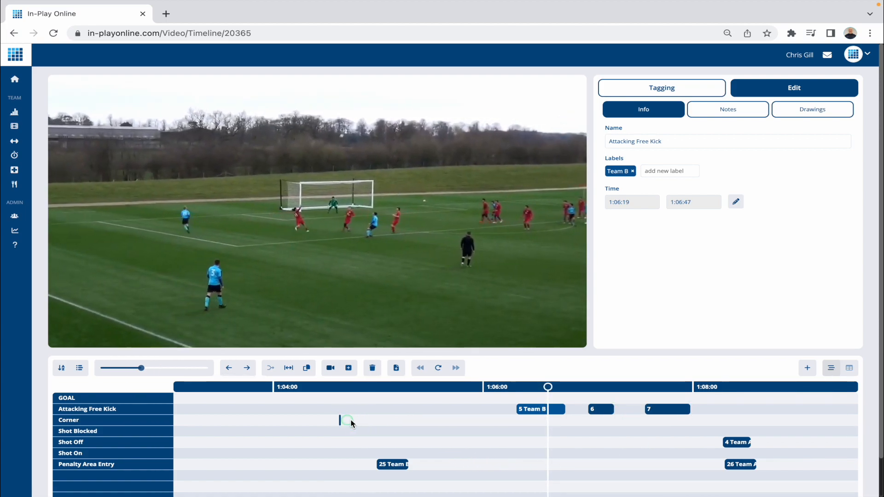
{"action": "left_click_drag", "start_coordinate": [347, 424], "coordinate": [375, 420]}
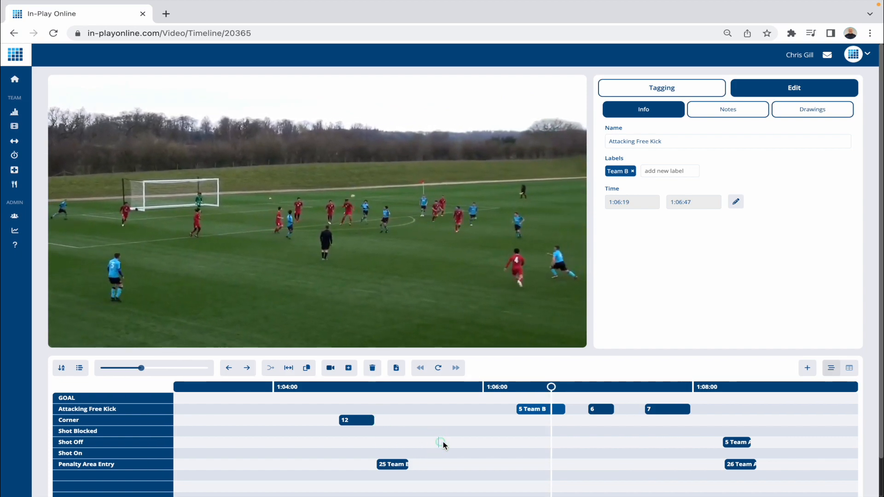
{"action": "left_click_drag", "start_coordinate": [441, 443], "coordinate": [479, 444]}
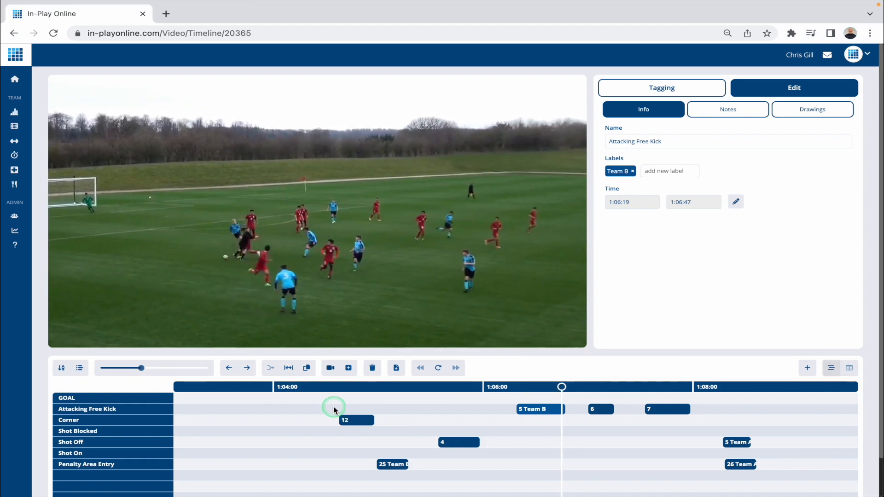
Delete the new unlabelled Shot Off clip at 1:05:34 and the new Corner clip at 1:04:38 from the timeline
{"action": "mouse_move", "coordinate": [382, 247]}
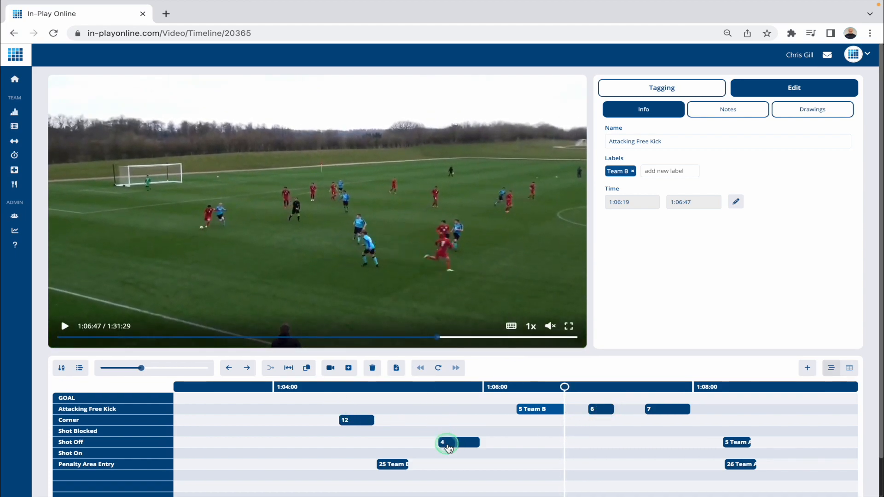
{"action": "left_click", "coordinate": [458, 443]}
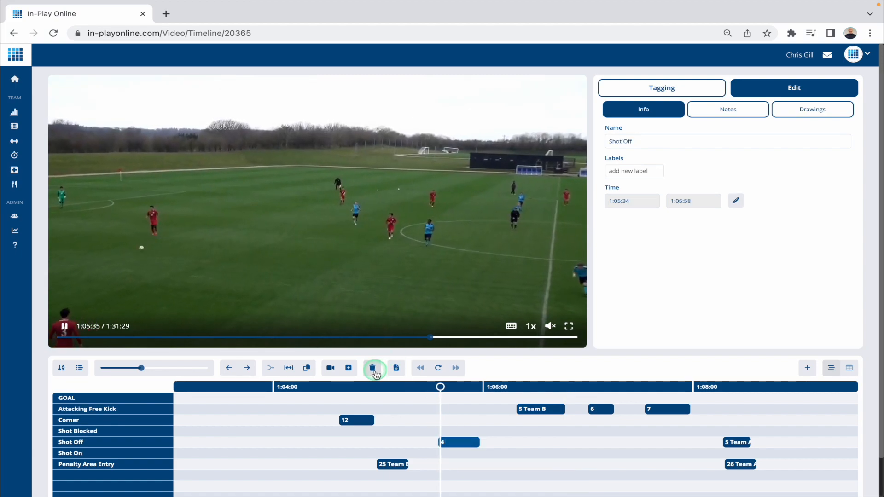
{"action": "left_click", "coordinate": [372, 367]}
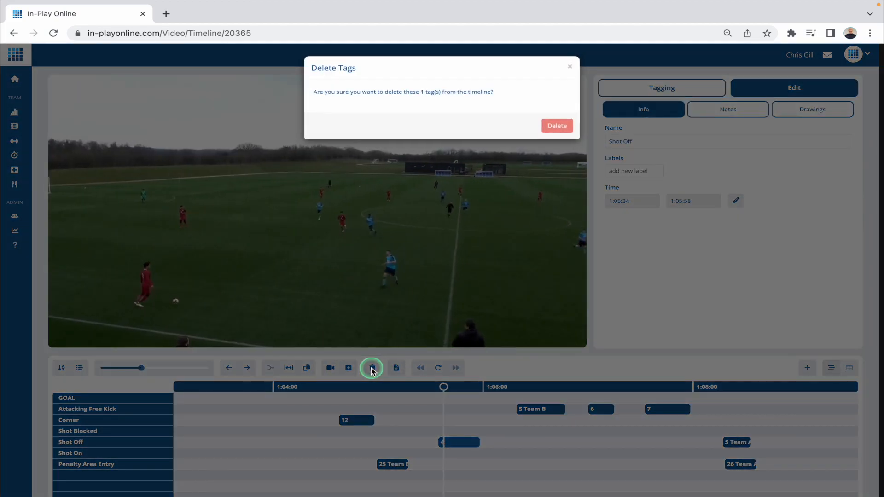
{"action": "left_click", "coordinate": [557, 126]}
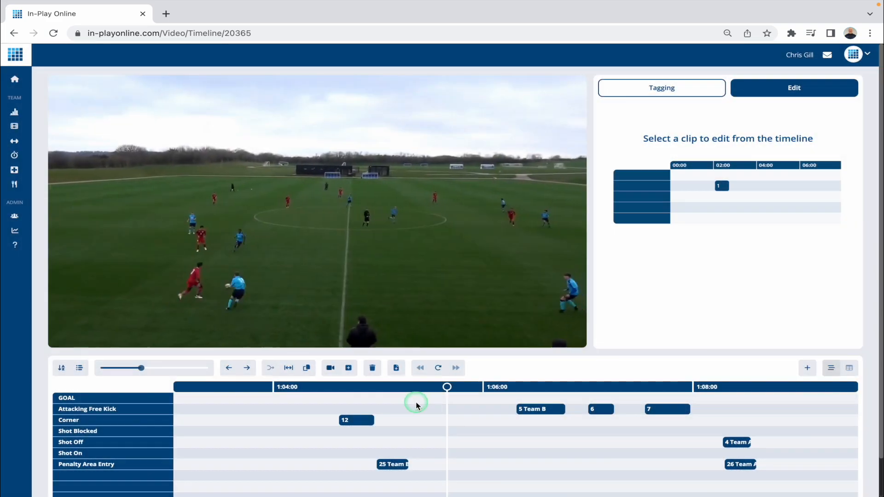
{"action": "left_click", "coordinate": [361, 422]}
{"action": "left_click", "coordinate": [372, 367]}
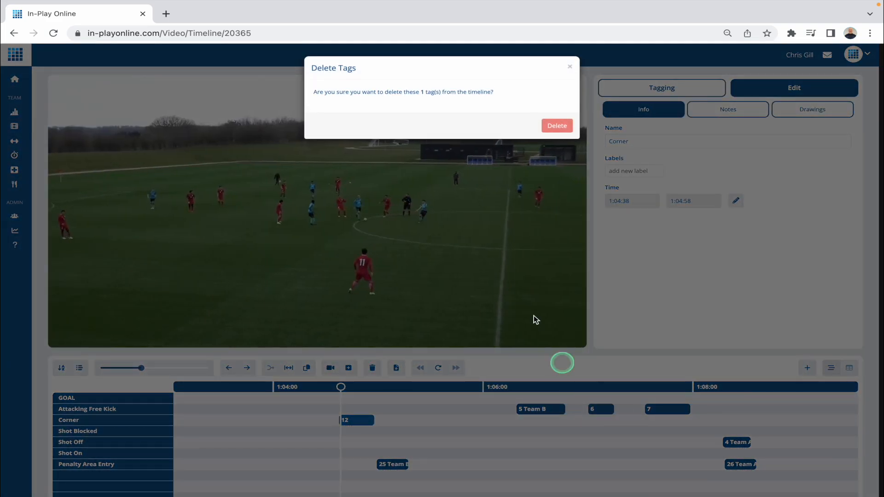
{"action": "left_click", "coordinate": [548, 122]}
Delete the two new unlabelled Attacking Free Kick clips, starting at 1:07:00 and 1:07:32, from the timeline
{"action": "left_click", "coordinate": [598, 409]}
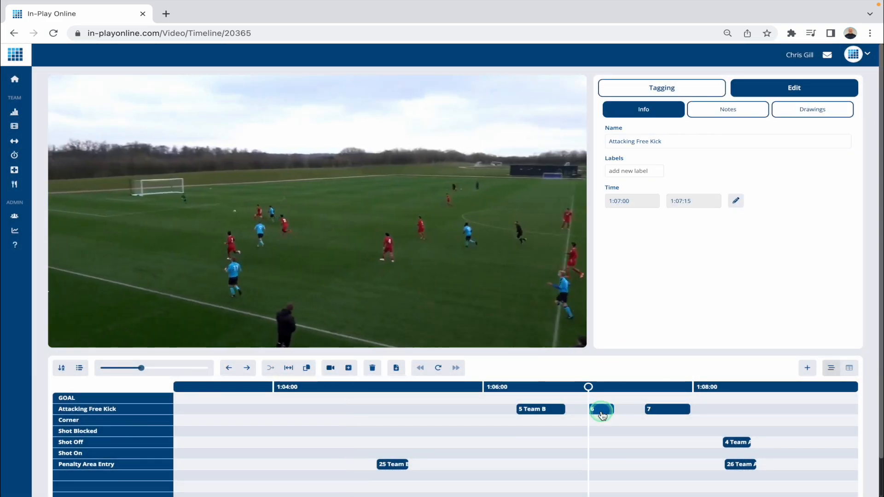
{"action": "left_click", "coordinate": [372, 367]}
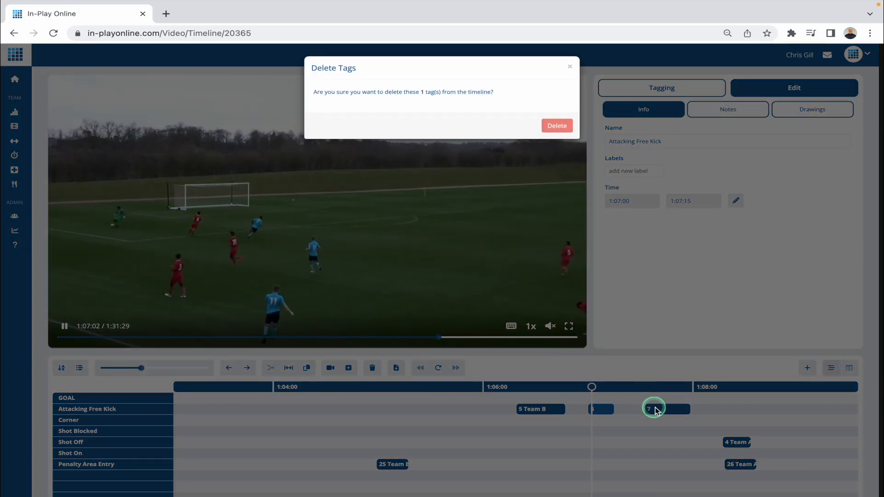
{"action": "left_click", "coordinate": [556, 127]}
{"action": "left_click", "coordinate": [665, 409]}
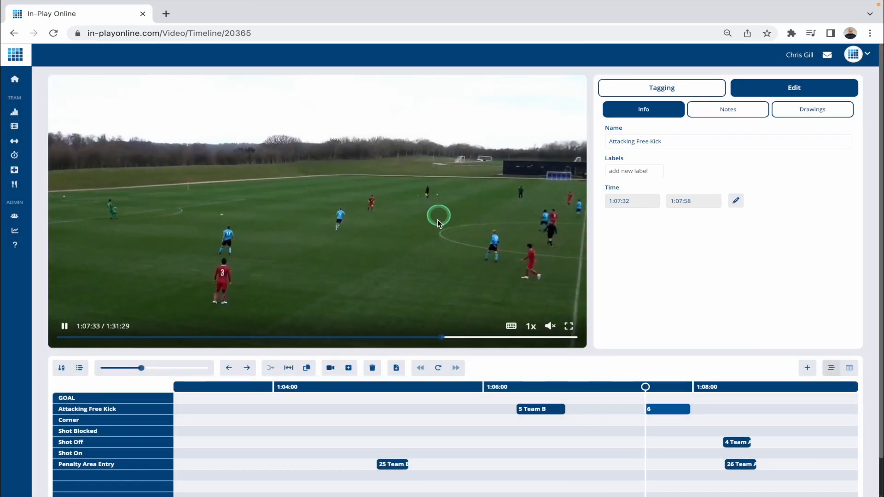
{"action": "left_click", "coordinate": [372, 368]}
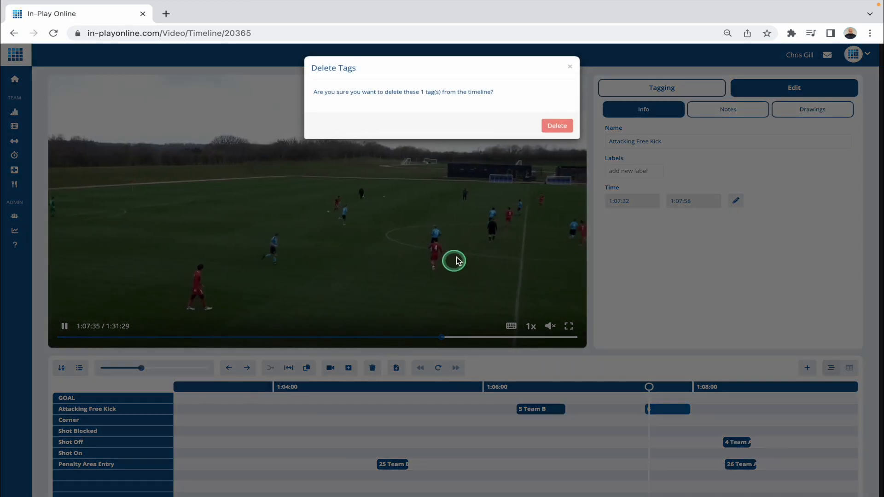
{"action": "left_click", "coordinate": [556, 125]}
Sort the timeline rows alphabetically with the full match in view, and pause the video
{"action": "left_click_drag", "start_coordinate": [141, 368], "coordinate": [100, 368]}
{"action": "left_click", "coordinate": [60, 370]}
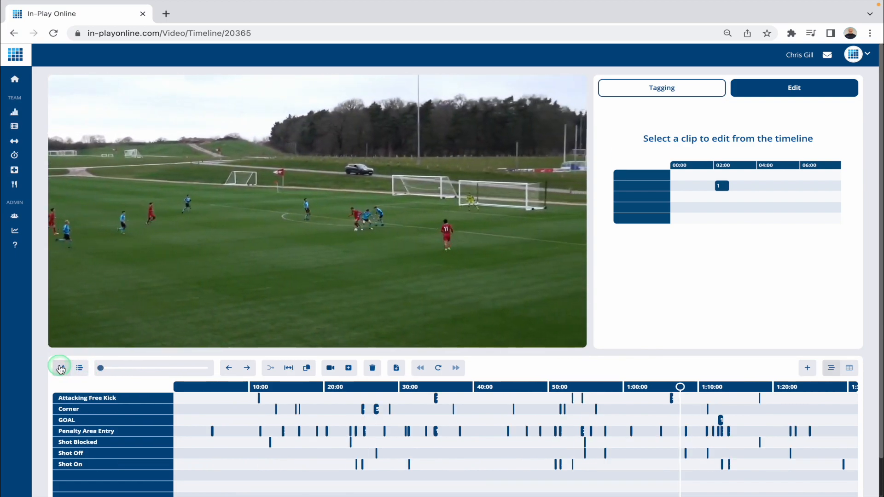
{"action": "left_click", "coordinate": [80, 368]}
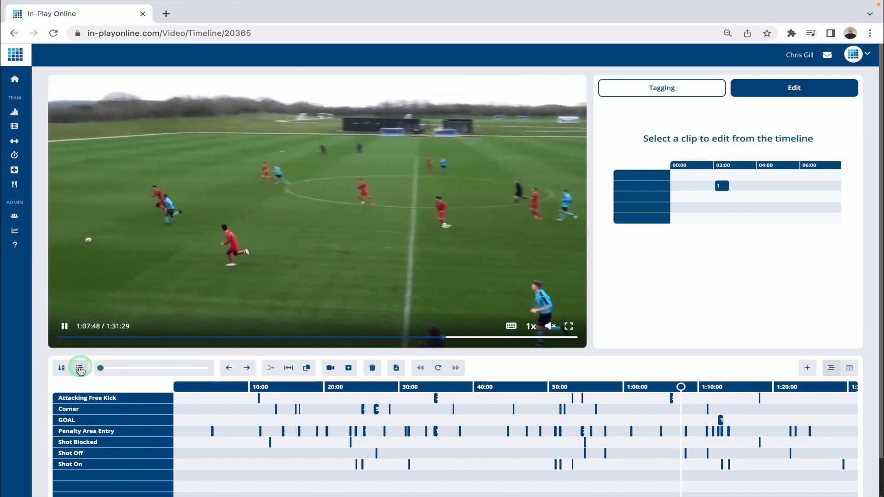
{"action": "left_click", "coordinate": [134, 277]}
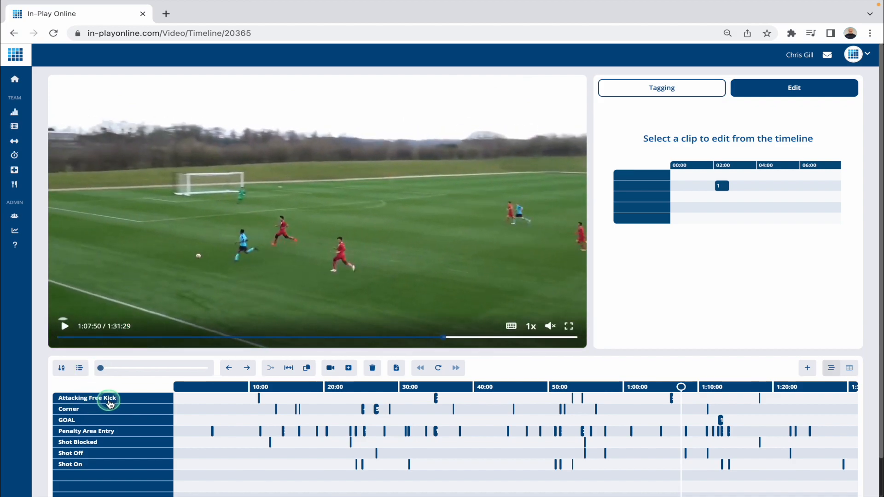
{"action": "left_click_drag", "start_coordinate": [110, 398], "coordinate": [95, 353]}
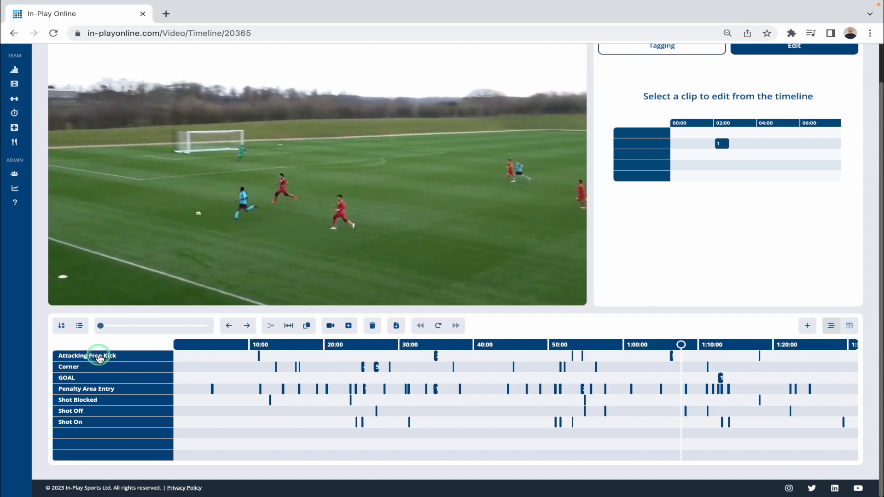
Rename the Corner row to Corners and pause the video
{"action": "left_click", "coordinate": [73, 368]}
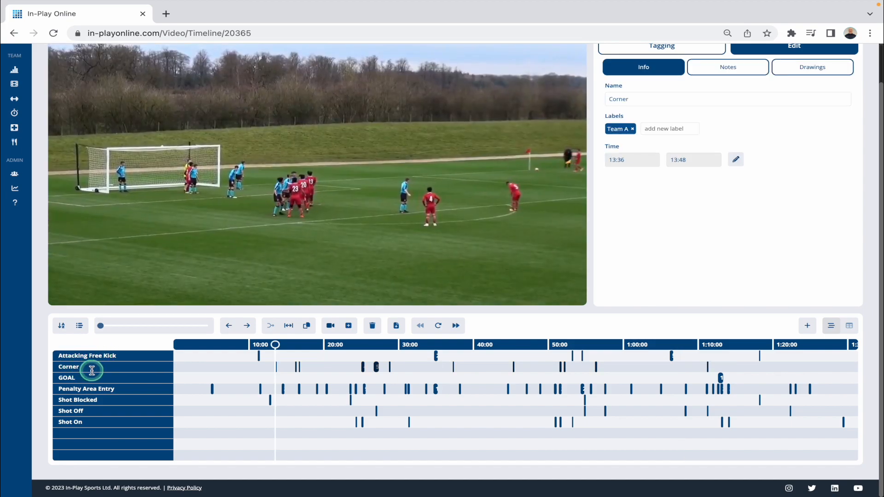
{"action": "type", "text": "s"}
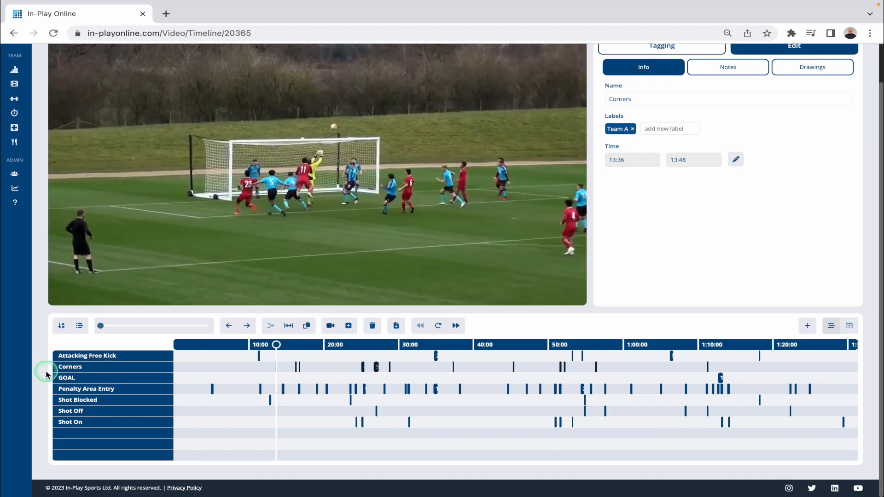
{"action": "left_click", "coordinate": [134, 221]}
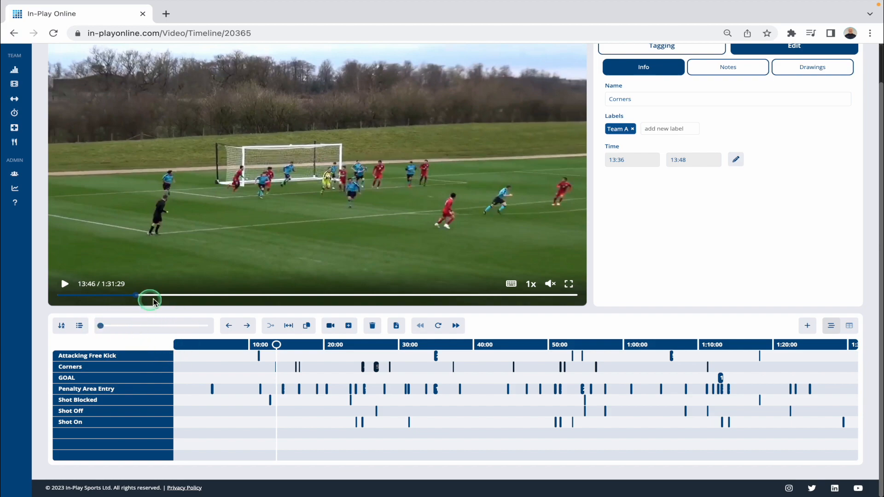
Examine the start time, end time and nudge options of Adjust Tags for the Corners clips
{"action": "left_click", "coordinate": [271, 326]}
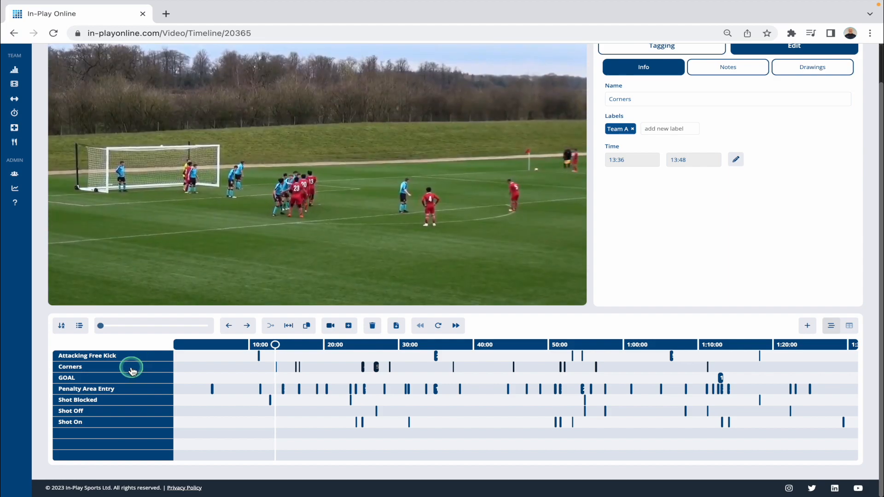
{"action": "left_click", "coordinate": [203, 372]}
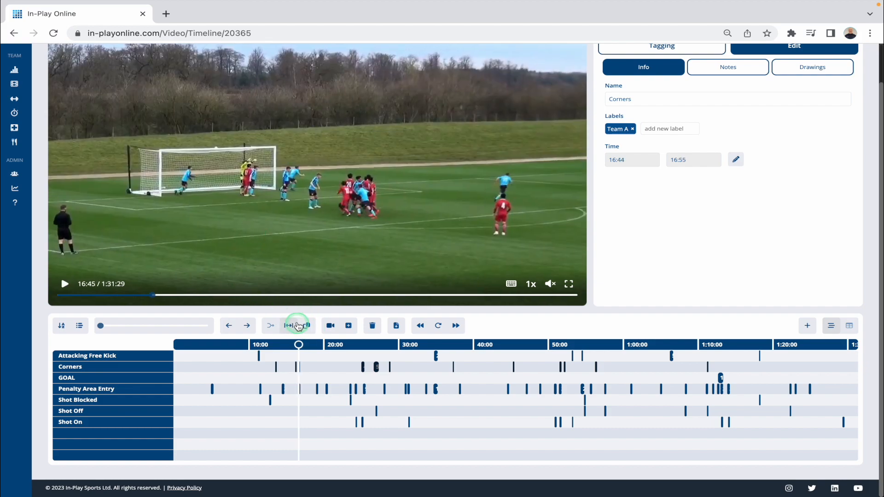
{"action": "left_click", "coordinate": [289, 326]}
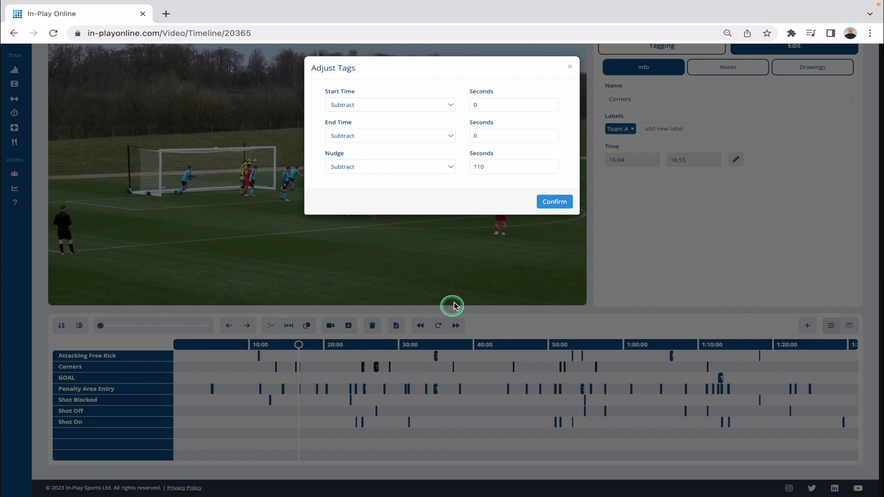
{"action": "left_click", "coordinate": [570, 68]}
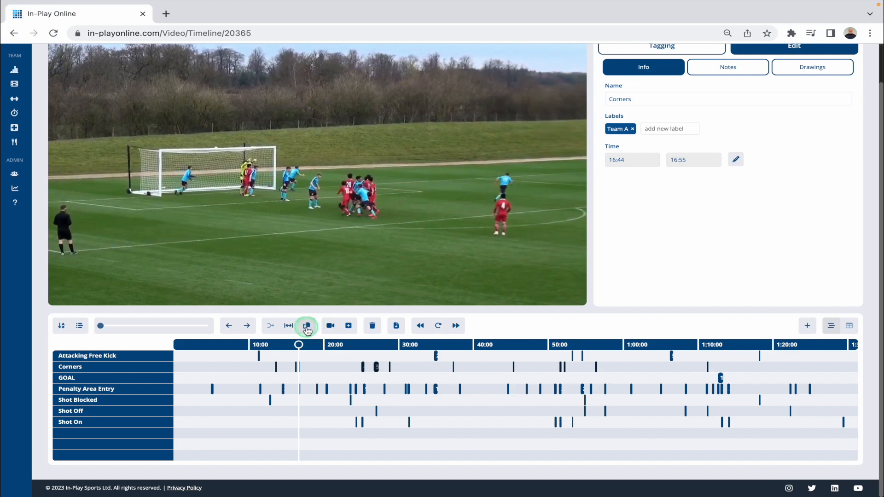
Duplicate the Attacking Free Kick row with its clips and move the copy directly beneath the original row
{"action": "left_click", "coordinate": [111, 363]}
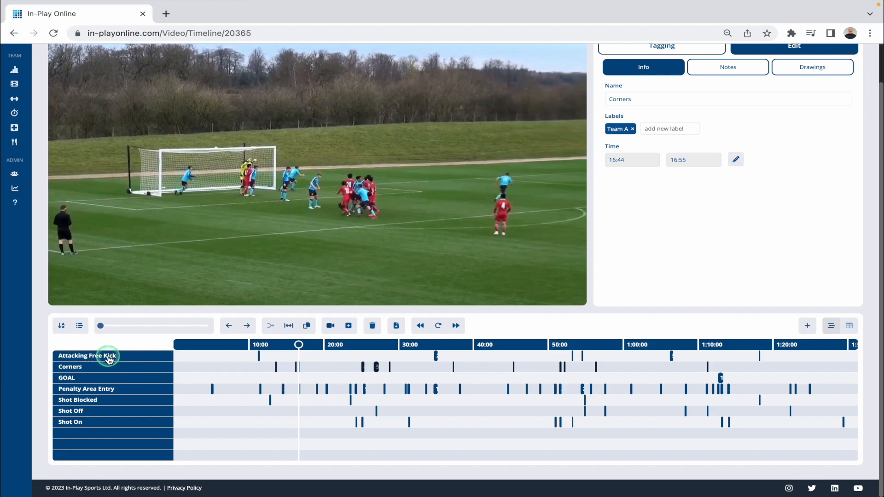
{"action": "left_click", "coordinate": [140, 356]}
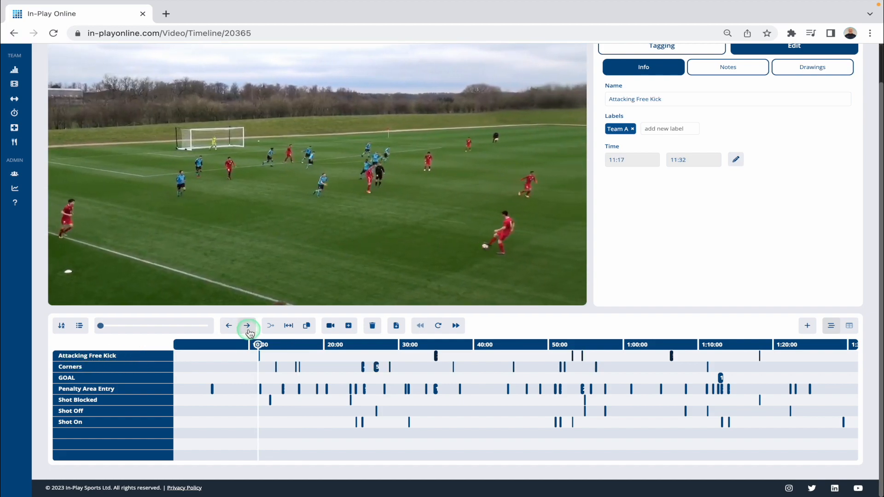
{"action": "left_click", "coordinate": [315, 326]}
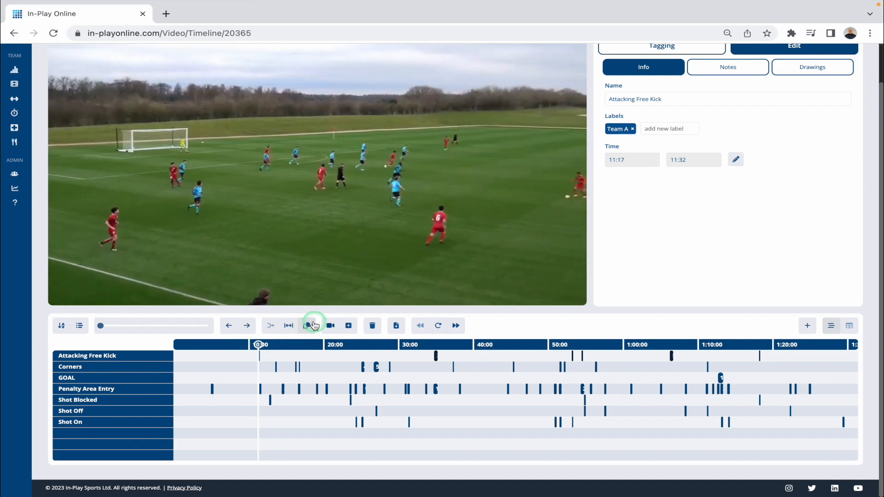
{"action": "left_click", "coordinate": [97, 434]}
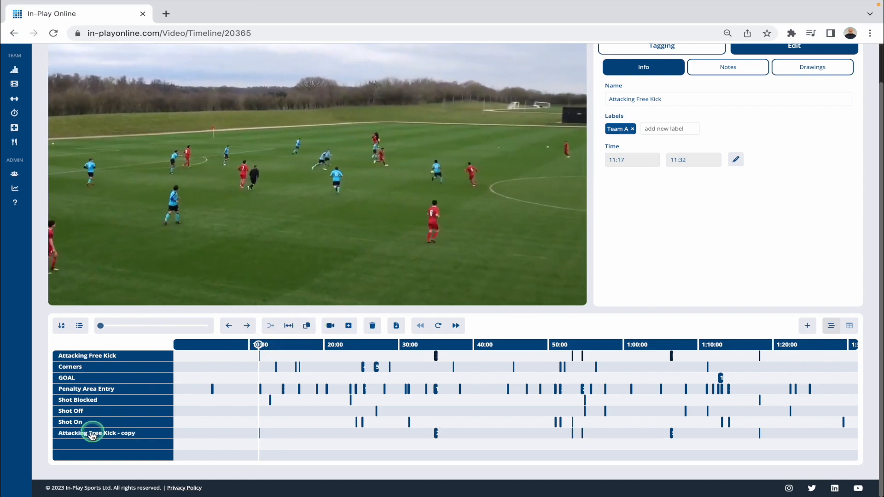
{"action": "left_click_drag", "start_coordinate": [103, 437], "coordinate": [100, 367]}
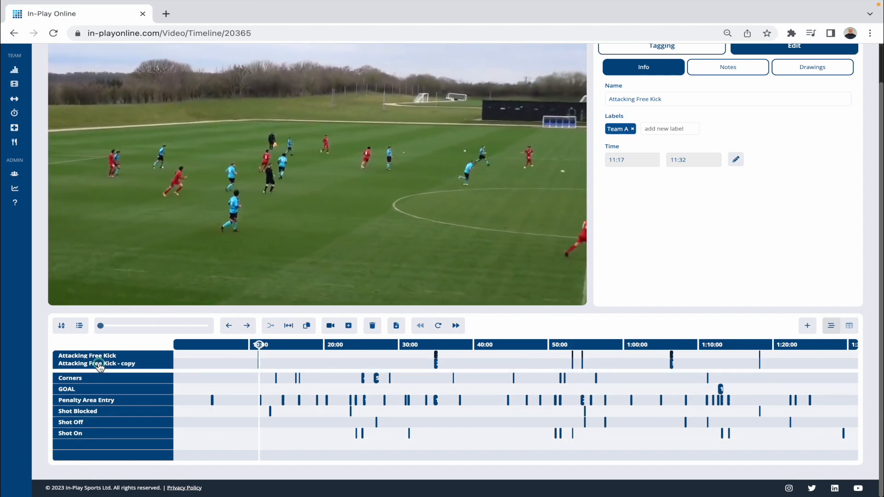
Rename the copied Attacking Free Kick row to "Attacking Free Kick - c"
{"action": "left_click", "coordinate": [116, 367]}
{"action": "left_click", "coordinate": [133, 366]}
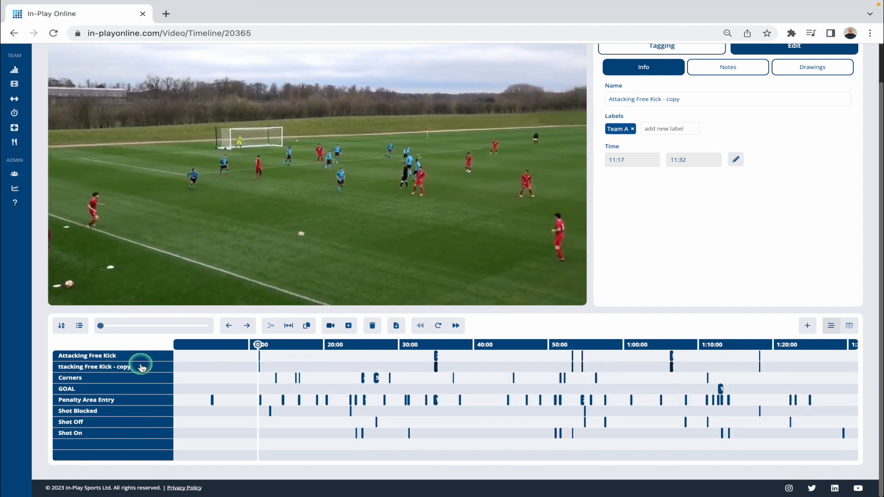
{"action": "left_click", "coordinate": [201, 365]}
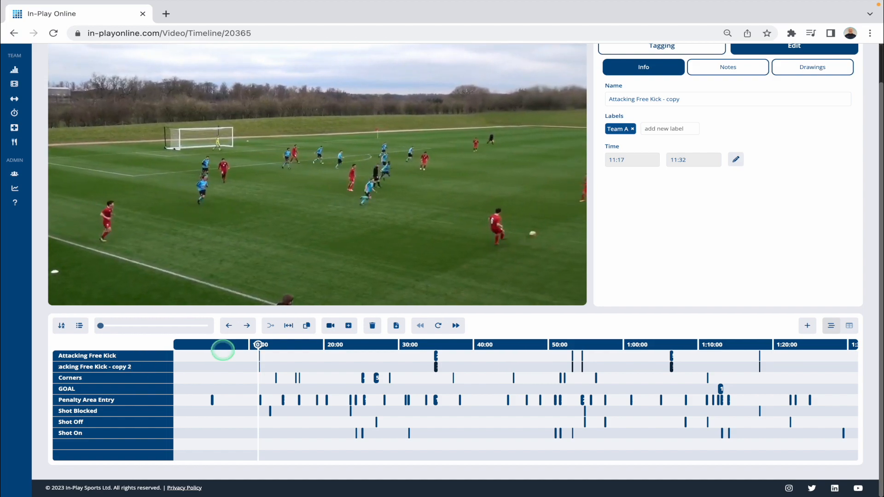
{"action": "key", "text": "BackSpace"}
{"action": "key", "text": "BackSpace"}
{"action": "key", "text": "BackSpace"}
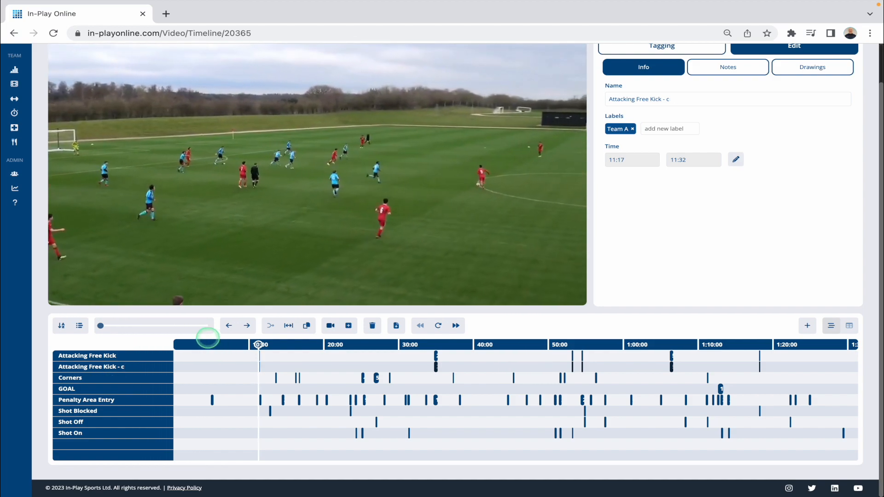
Delete all the clips of the "Attacking Free Kick - c" row from the timeline
{"action": "left_click", "coordinate": [145, 369]}
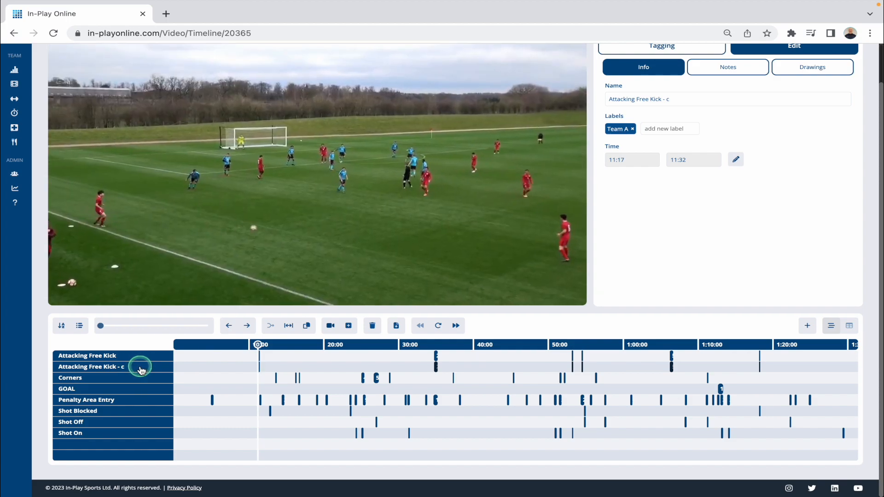
{"action": "left_click", "coordinate": [365, 355]}
{"action": "left_click", "coordinate": [373, 326]}
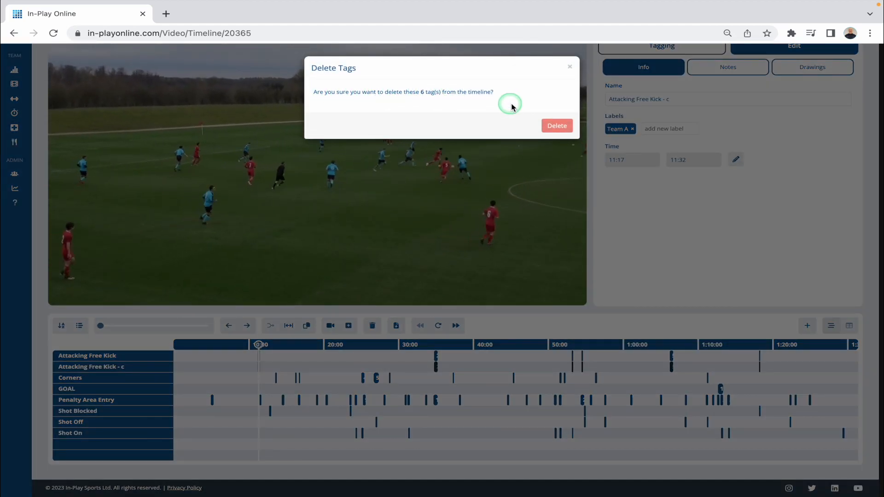
{"action": "left_click", "coordinate": [555, 124]}
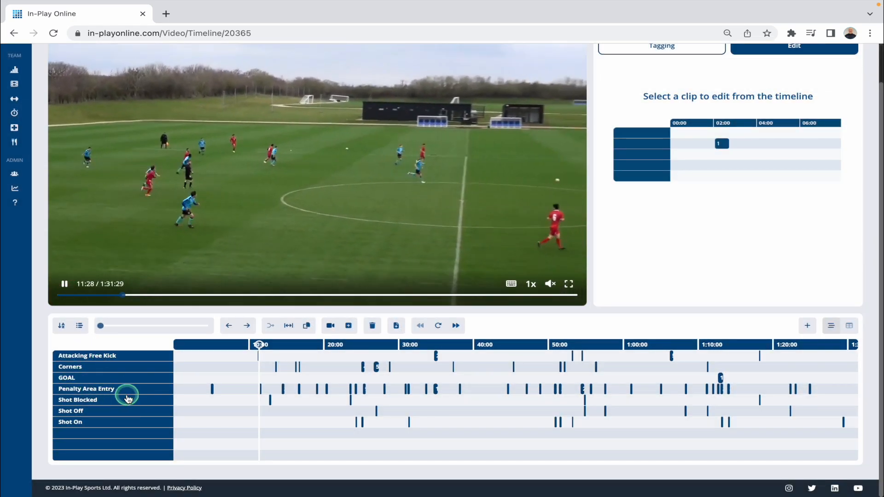
Pause the video and look over the time, name, label, notes and color fields of the Create Event form
{"action": "left_click", "coordinate": [318, 141]}
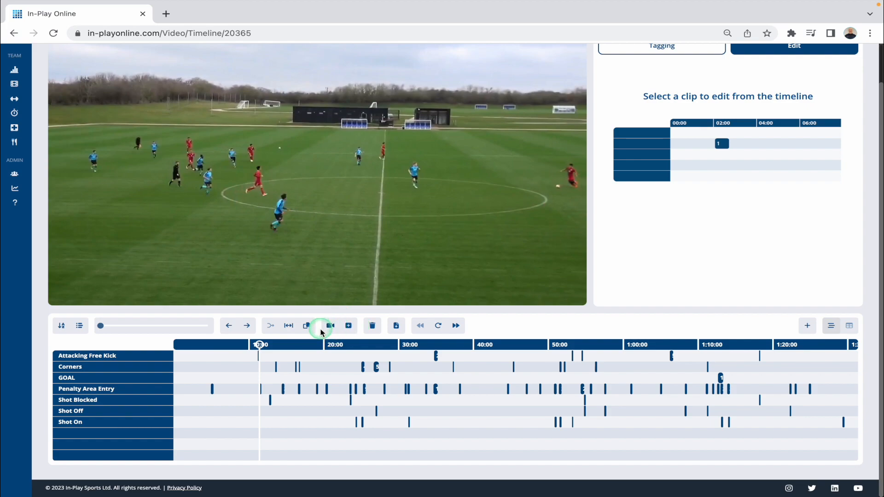
{"action": "left_click", "coordinate": [349, 326]}
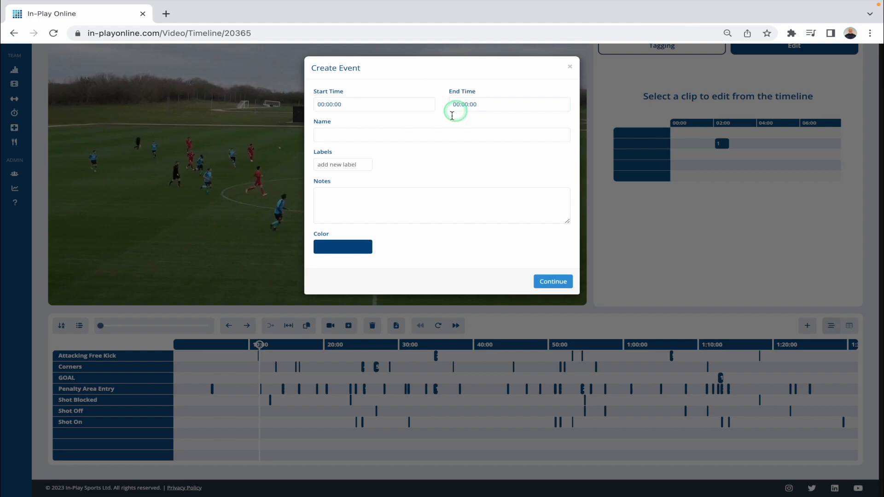
{"action": "left_click", "coordinate": [571, 67]}
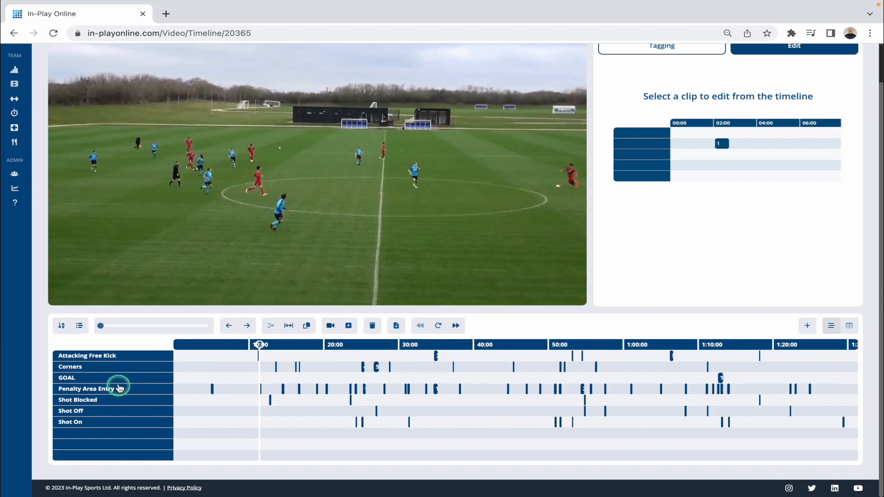
Select the Corners clips, skip ahead to the 16:44 clip, return to the 16:17 clip and pause there
{"action": "left_click", "coordinate": [111, 367]}
{"action": "left_click", "coordinate": [456, 326]}
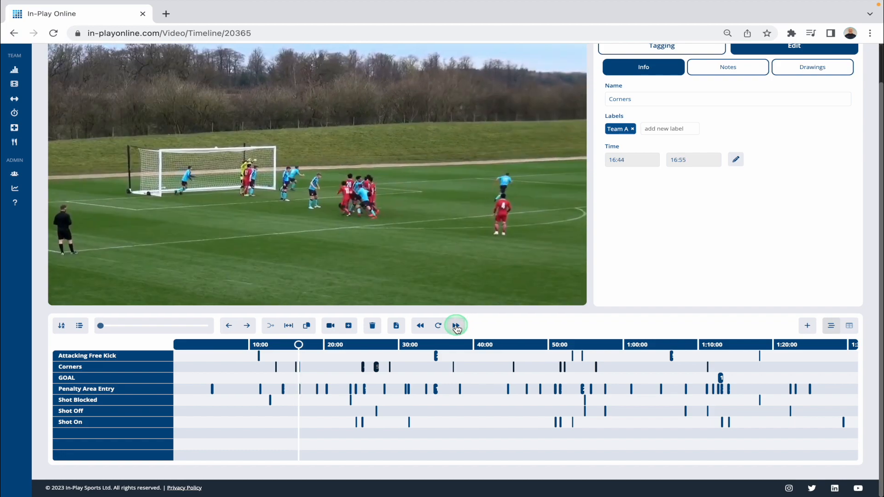
{"action": "left_click", "coordinate": [420, 326]}
{"action": "left_click", "coordinate": [441, 247]}
{"action": "left_click", "coordinate": [433, 364]}
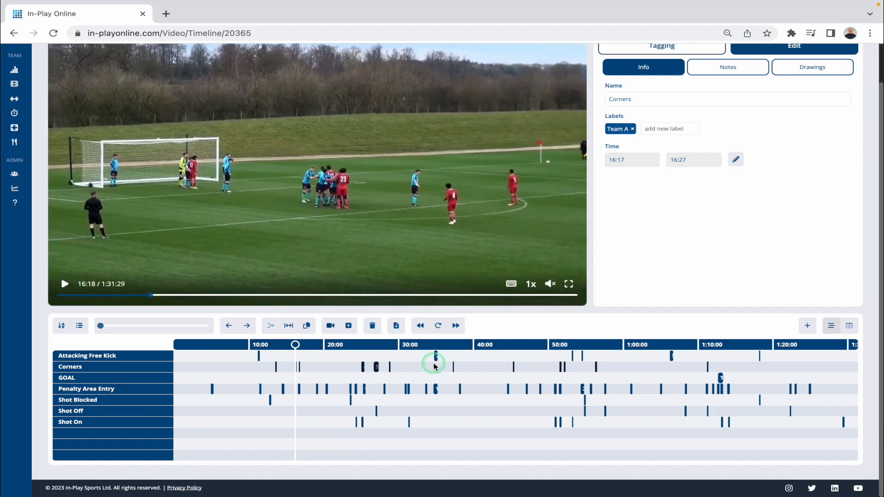